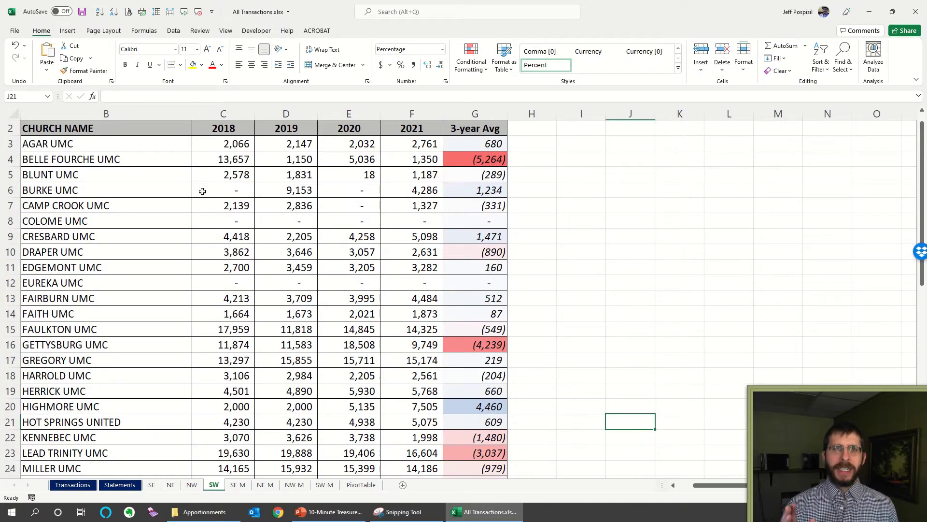
Select the 3-year Avg values from G3 down and view the conditional formatting color scales without applying one
click(466, 146)
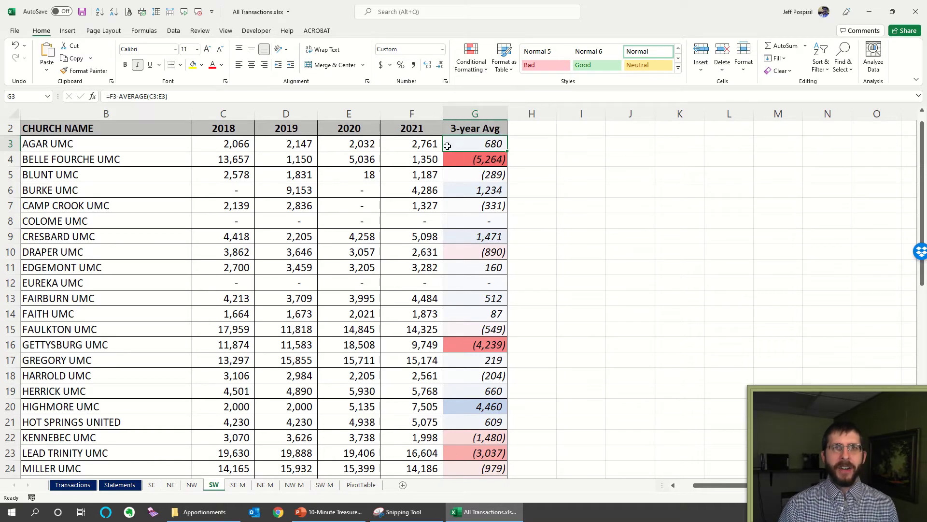
key(ctrl+shift+Down)
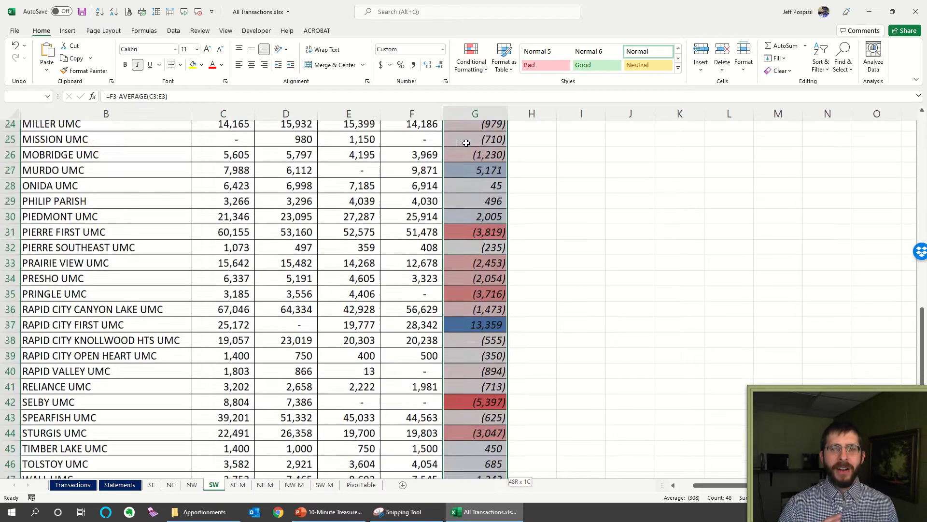
scroll(588, 223, up, 9)
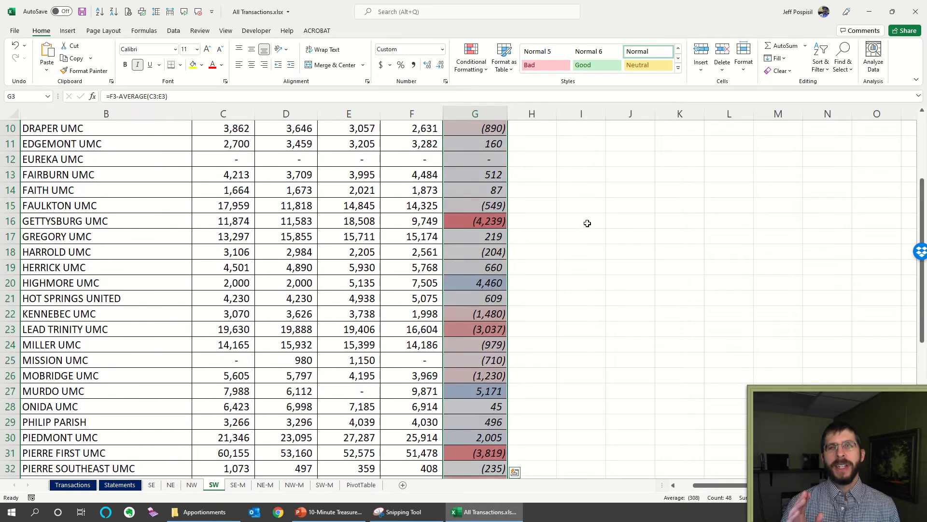
click(479, 68)
mouse_move(496, 167)
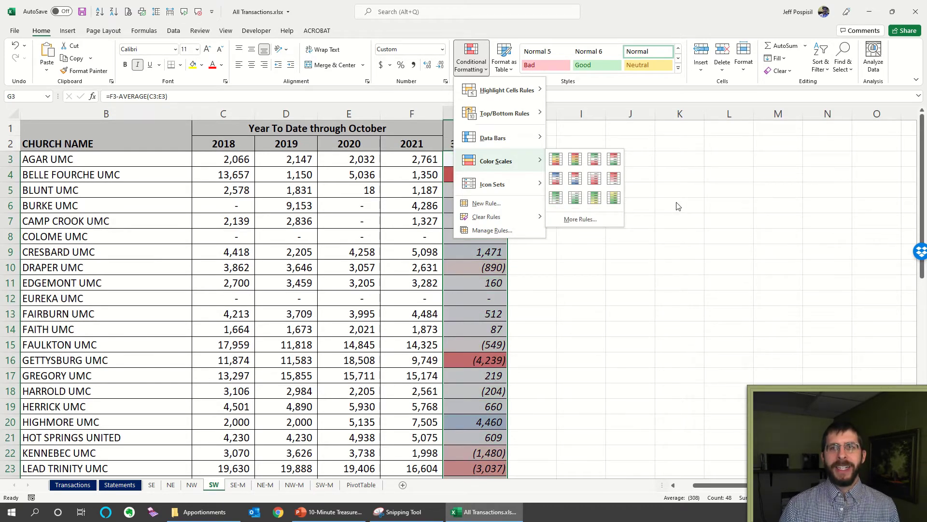
click(576, 264)
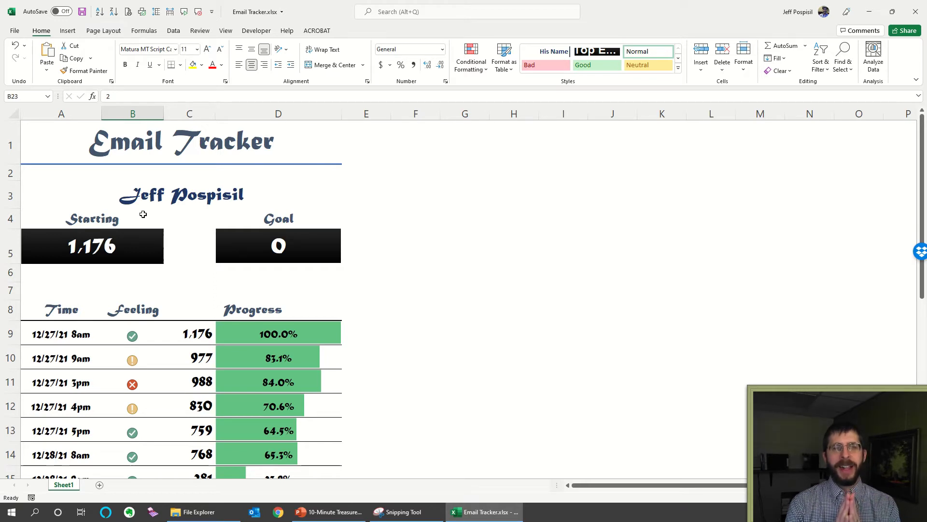
Examine the Email Tracker's Starting and Goal cells and the entries in its Time column
click(99, 247)
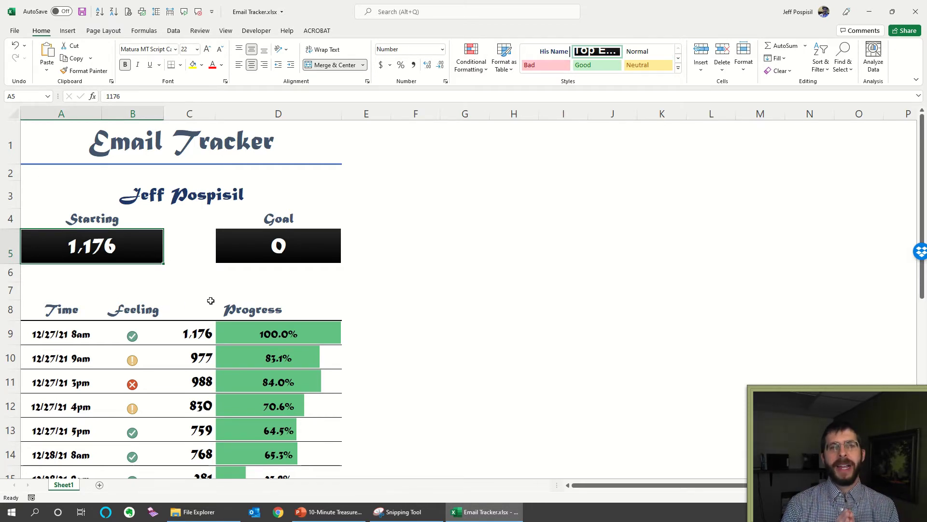
click(280, 251)
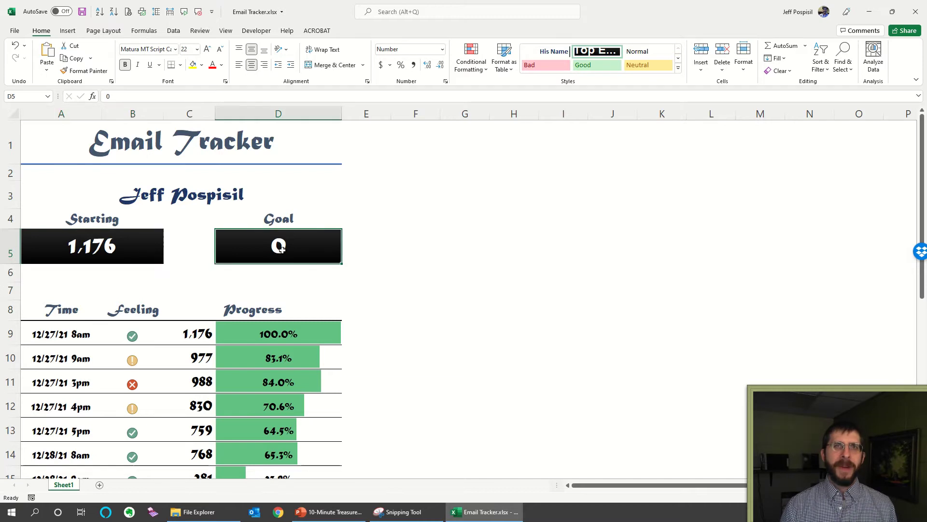
click(53, 333)
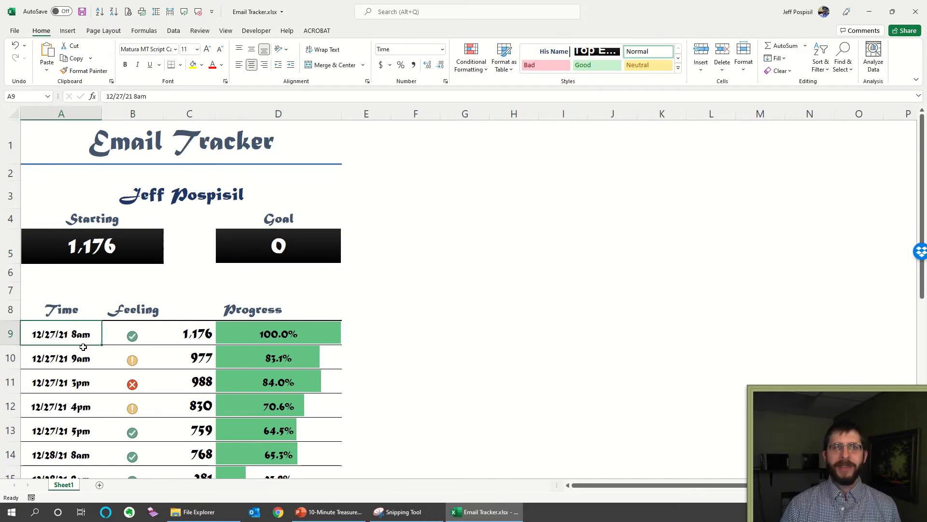
scroll(68, 356, down, 2)
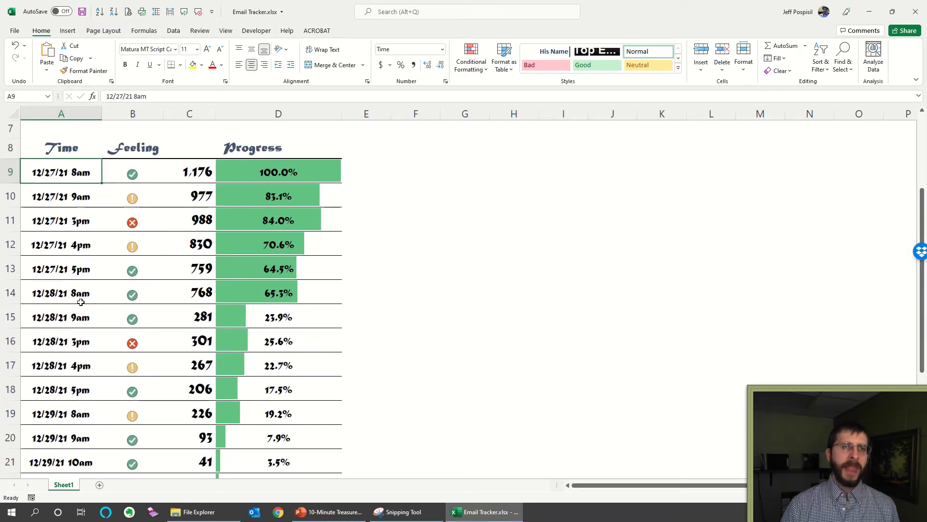
scroll(75, 461, down, 4)
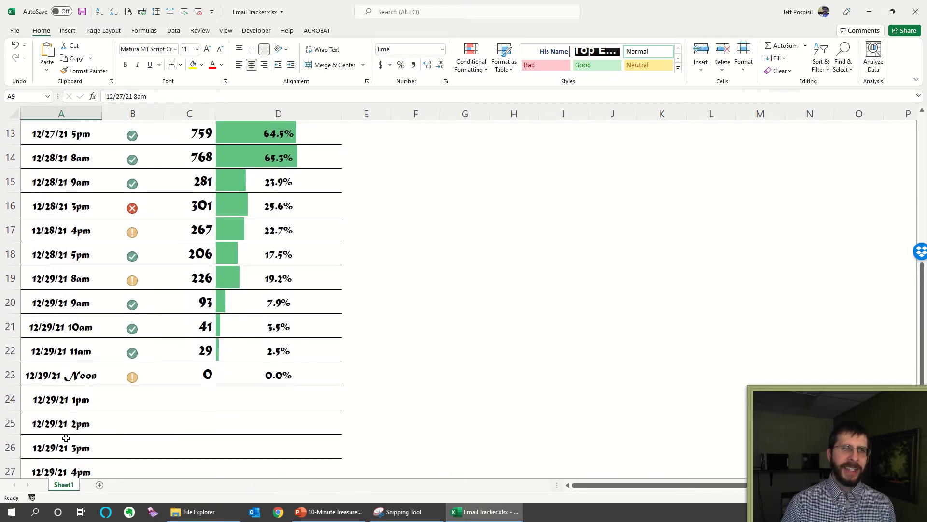
scroll(75, 333, up, 6)
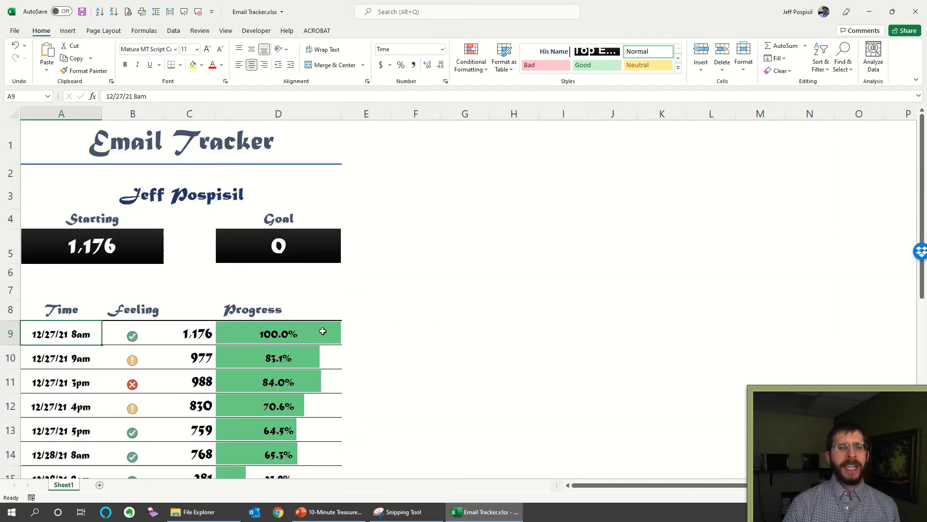
scroll(217, 287, down, 1)
Inspect the numeric values behind the icons in the Feeling column, from B9 down to B16
click(138, 243)
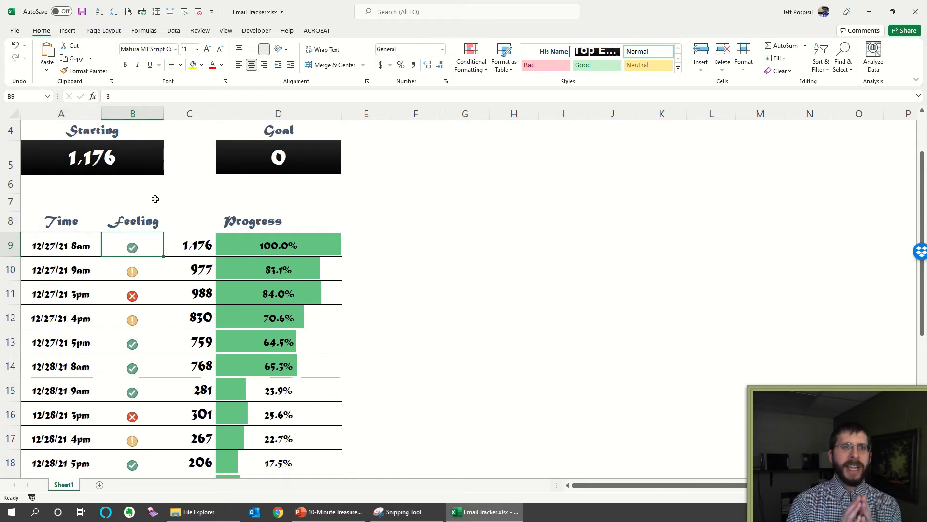
key(Down)
key(Down)
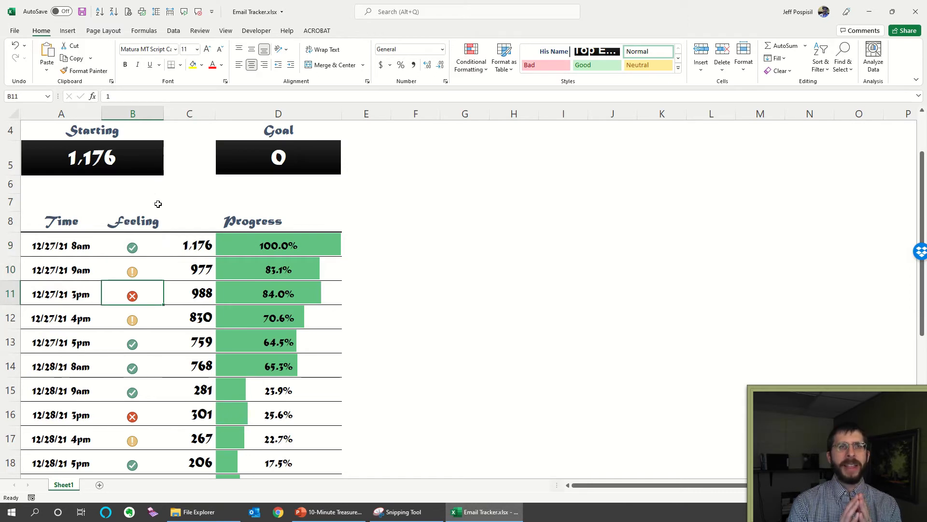
key(Up)
key(Up)
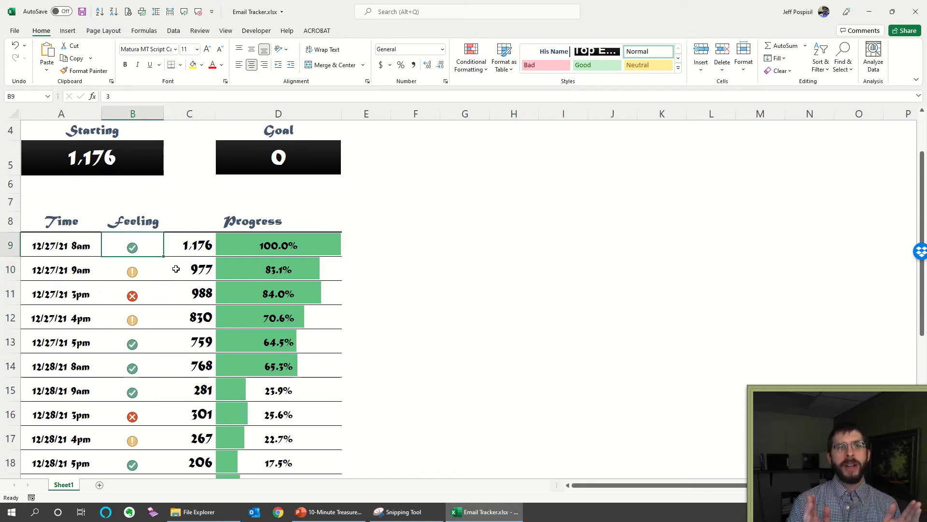
key(Down)
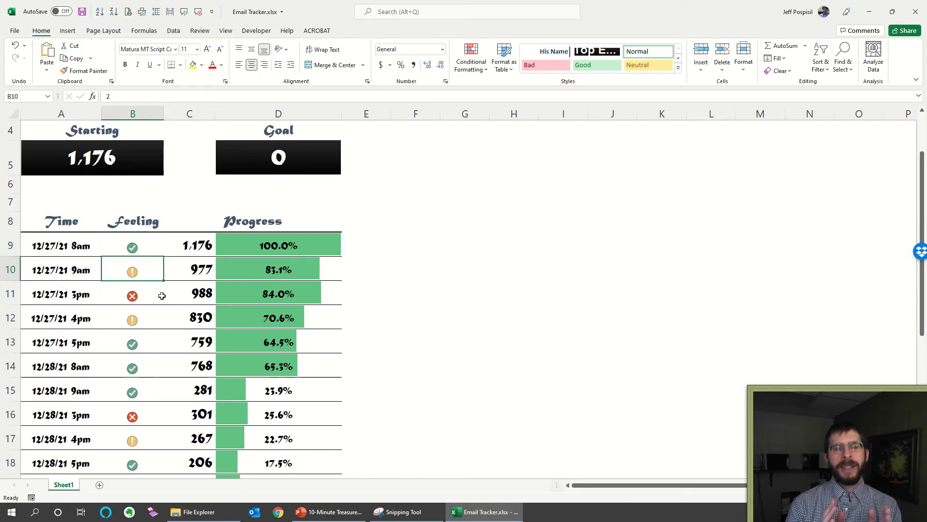
key(Down)
key(Down)
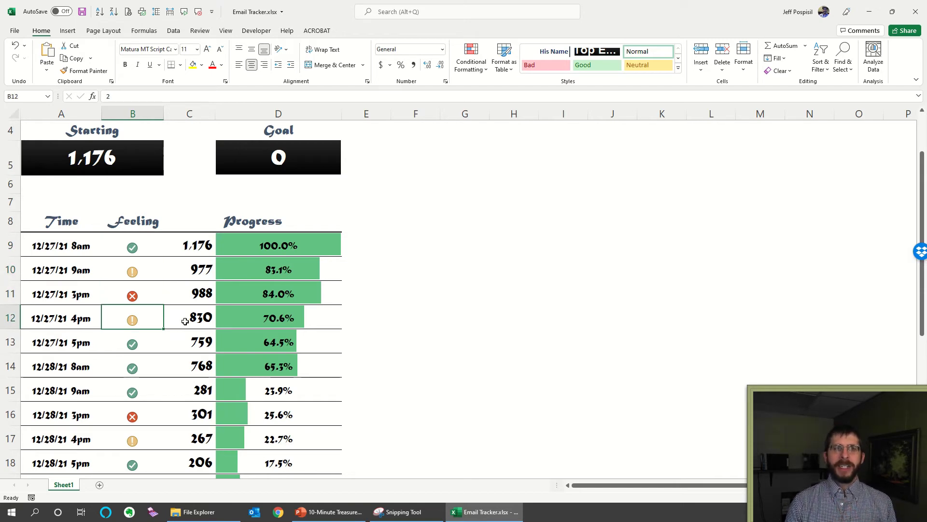
key(Down)
key(Down)
key(Down)
key(Down)
scroll(159, 327, down, 2)
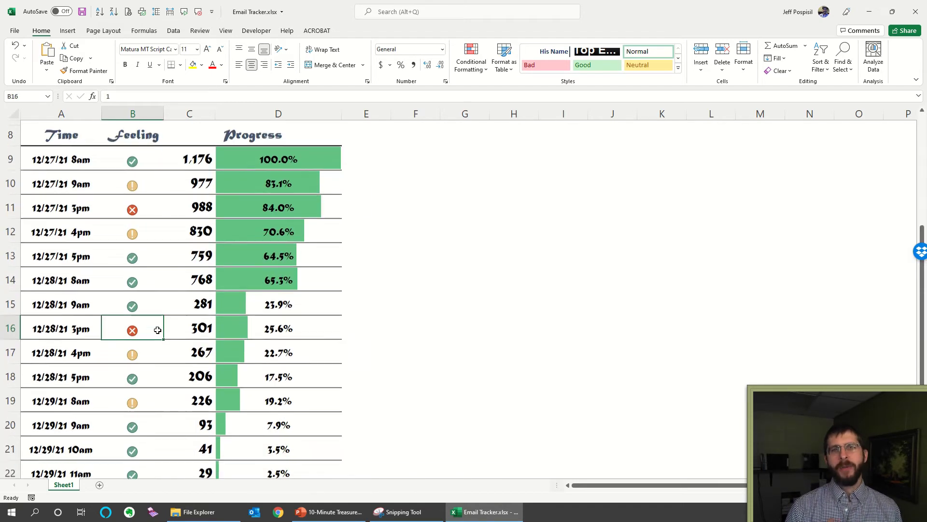
scroll(157, 329, down, 2)
scroll(155, 327, up, 3)
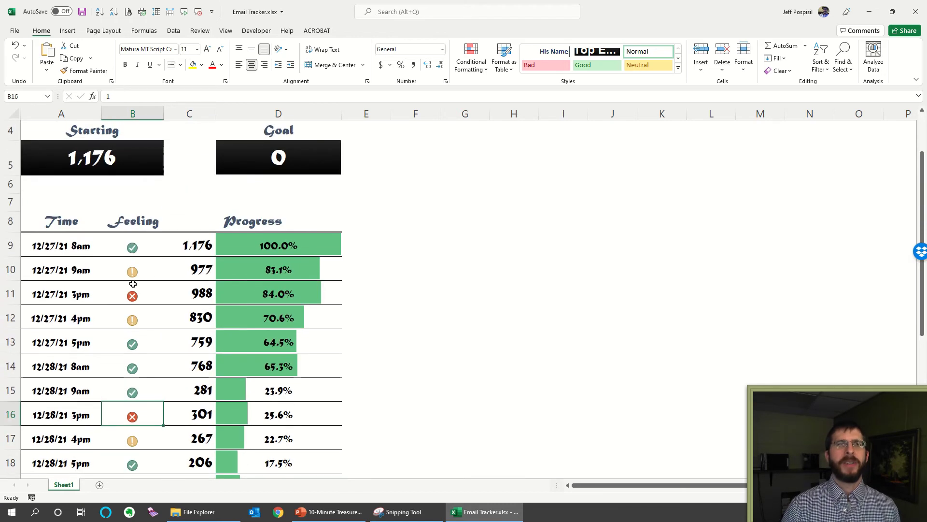
Preview the 4 Arrows (Colored) conditional formatting icon set on Feeling cells B9:B28 without applying it
click(135, 251)
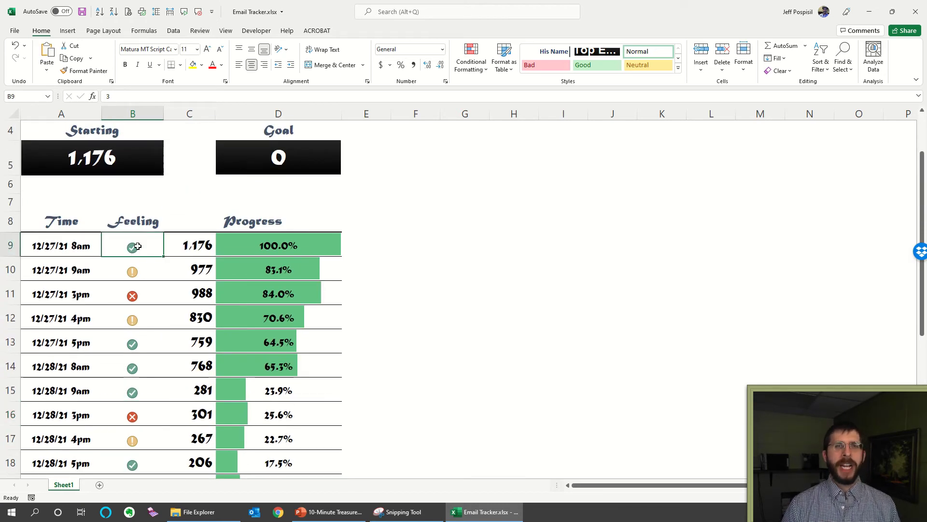
click(476, 72)
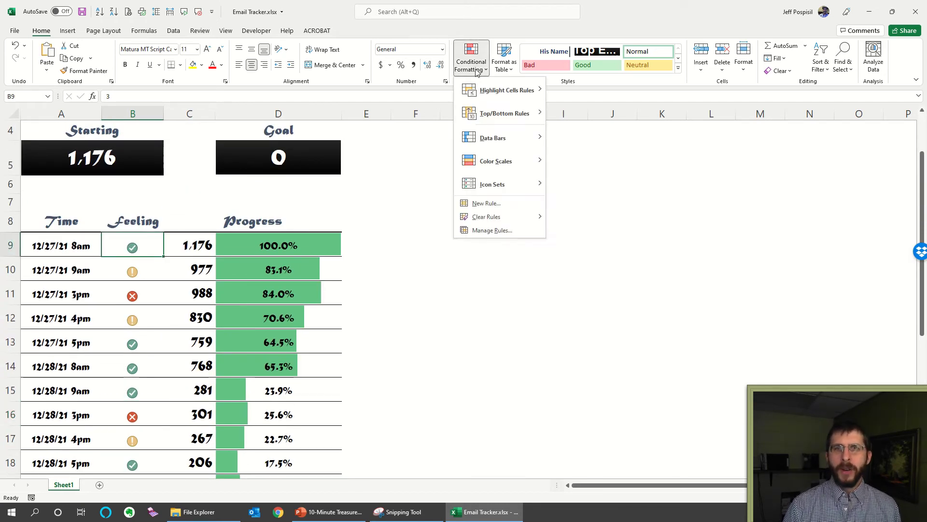
click(182, 228)
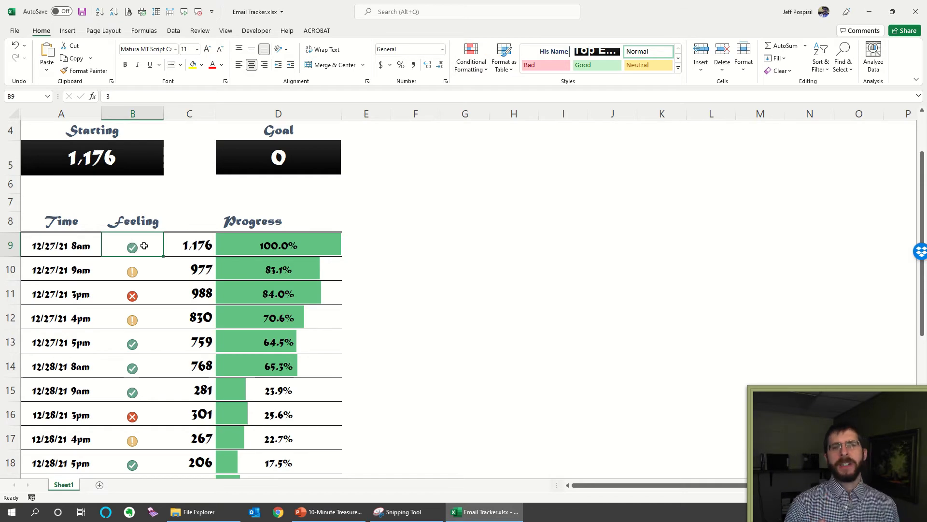
scroll(144, 246, down, 4)
shift+click(137, 420)
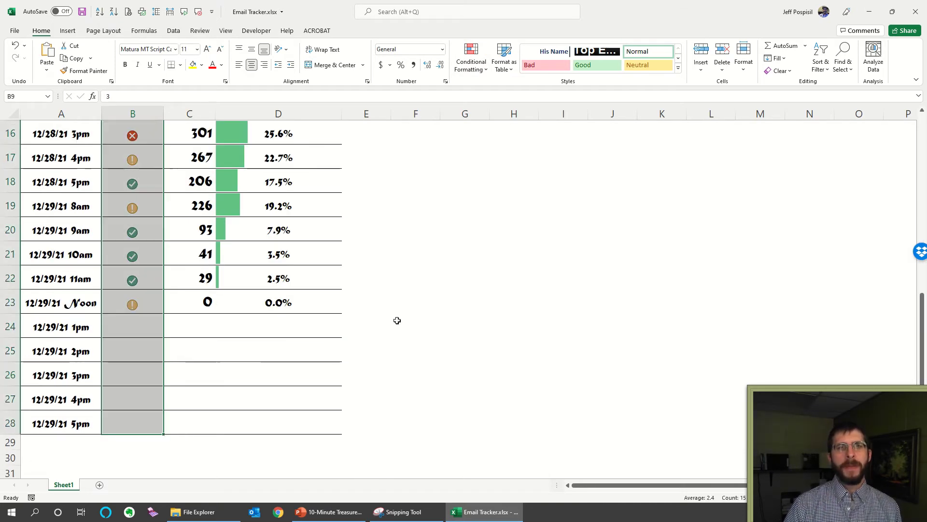
scroll(397, 320, up, 5)
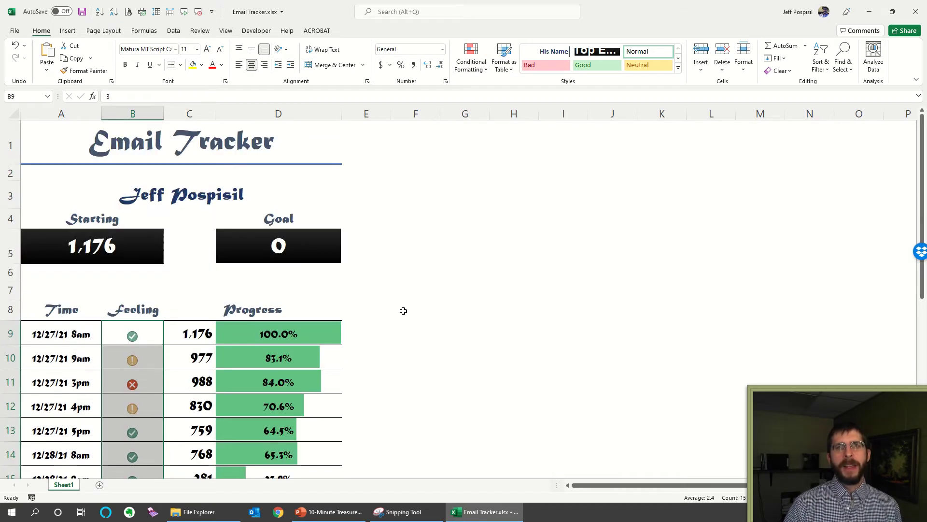
click(473, 68)
mouse_move(503, 186)
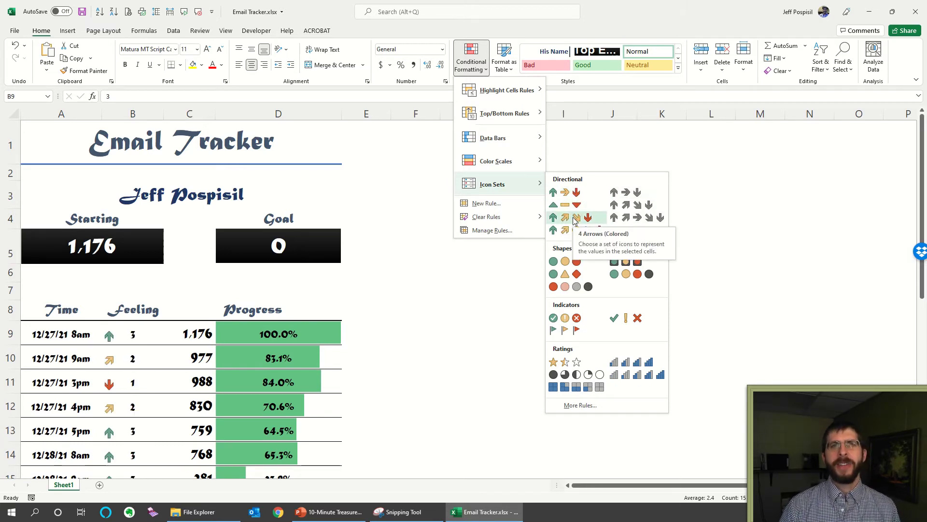
click(729, 321)
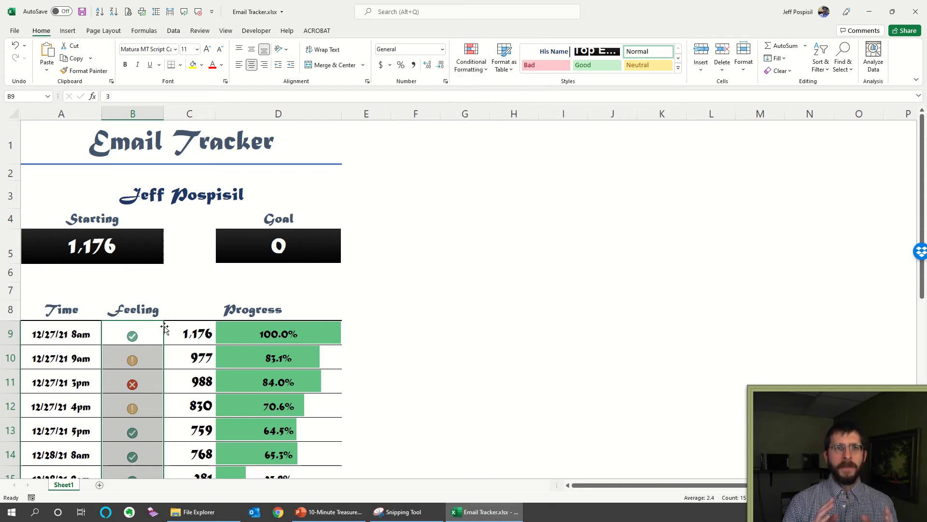
Inspect the contents of the first email count cells, C9 and C10, in the tracker
click(208, 333)
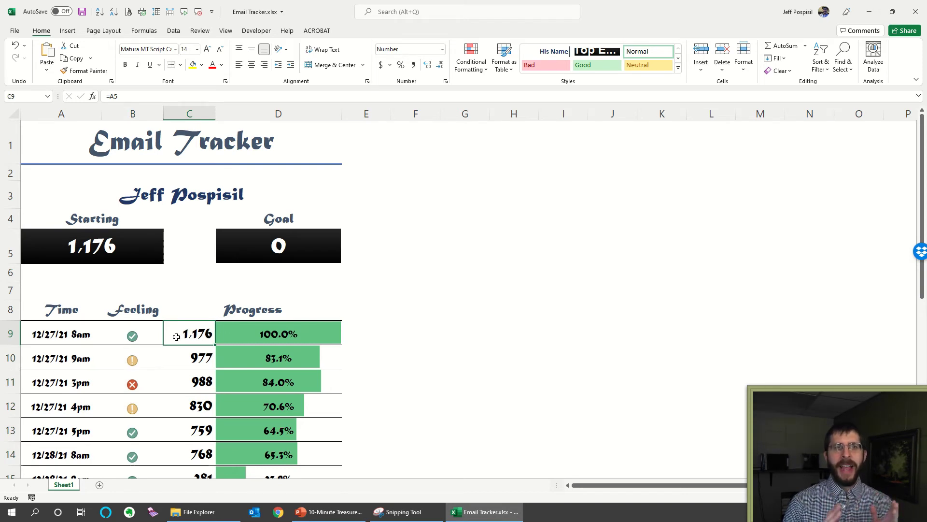
click(205, 353)
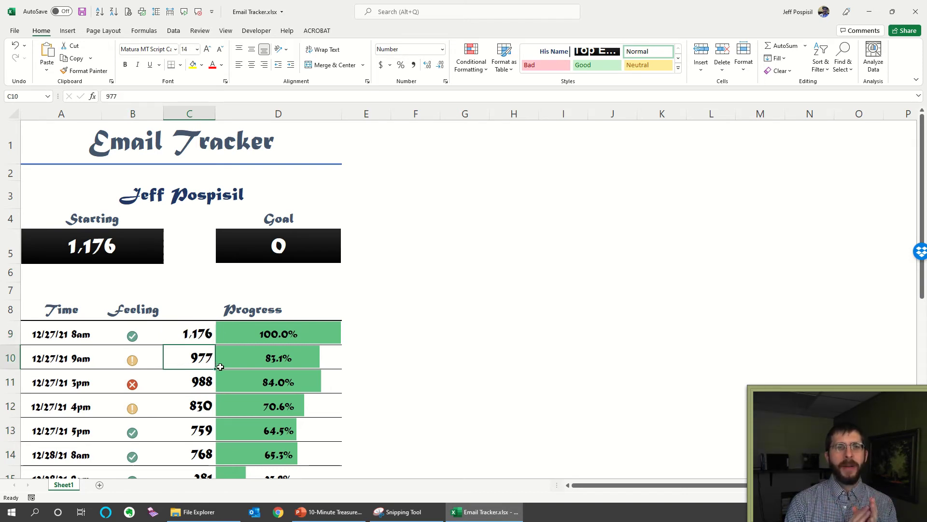
key(Down)
key(Up)
Examine the percentage formulas behind the data bars in the Progress column, from D9 down to D20
click(269, 333)
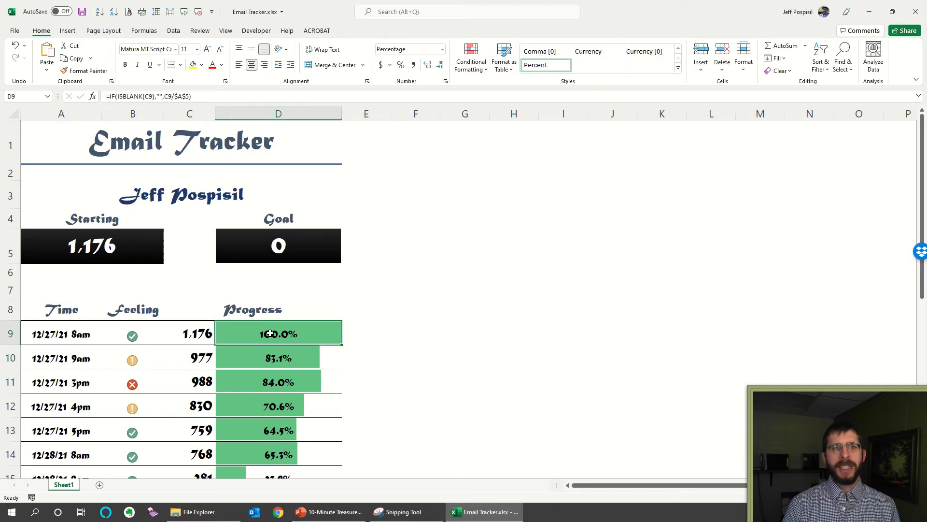
click(293, 350)
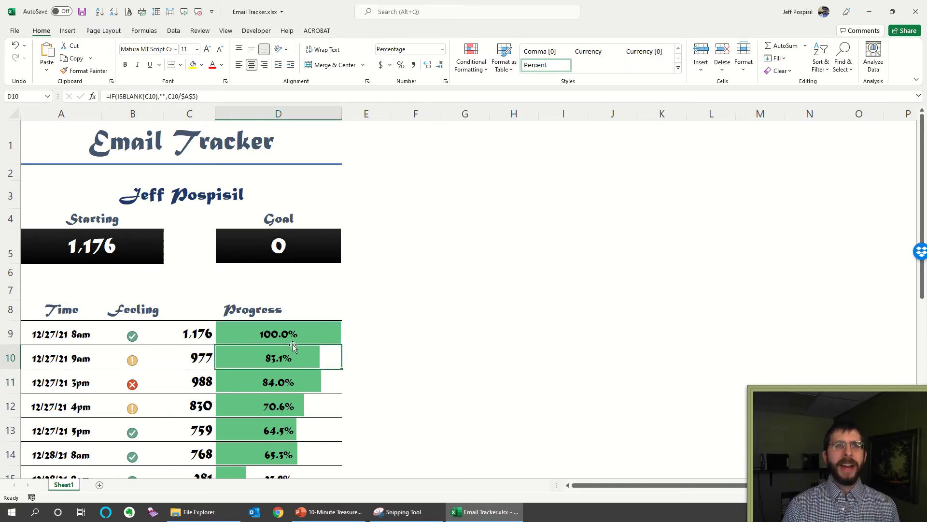
key(Down)
key(Down)
key(Down)
key(Down)
key(Down)
key(Down)
key(Down)
key(Down)
key(Down)
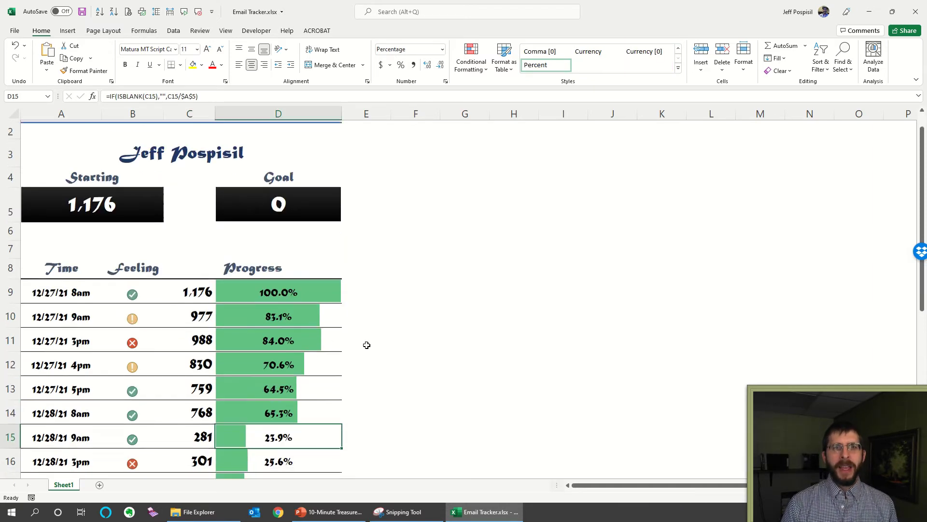
key(Down)
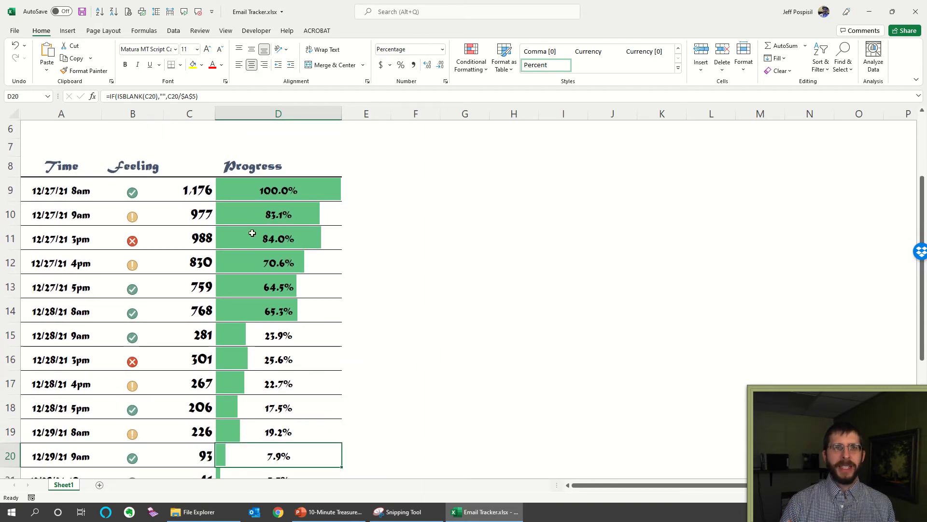
key(Up)
key(Up)
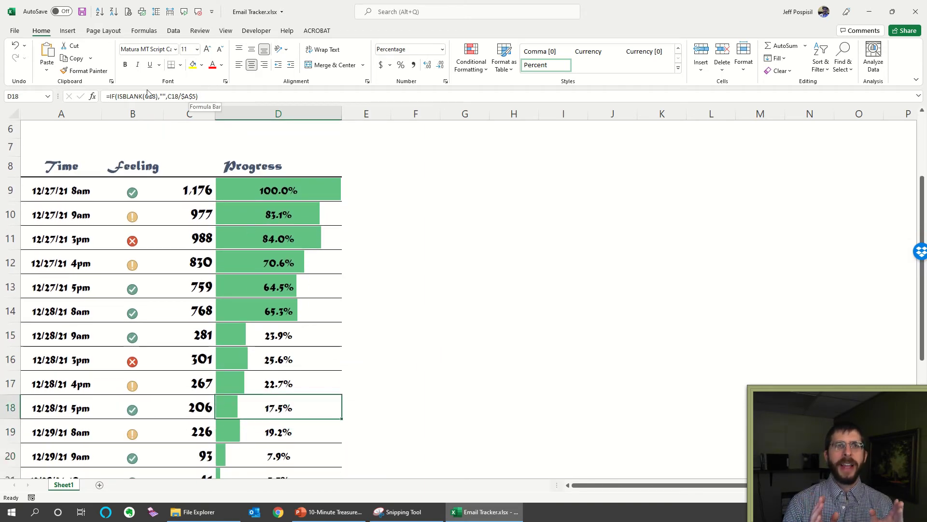
Examine the remaining percentage formulas in the Progress column, from D19 down to the blank-looking D25
key(Down)
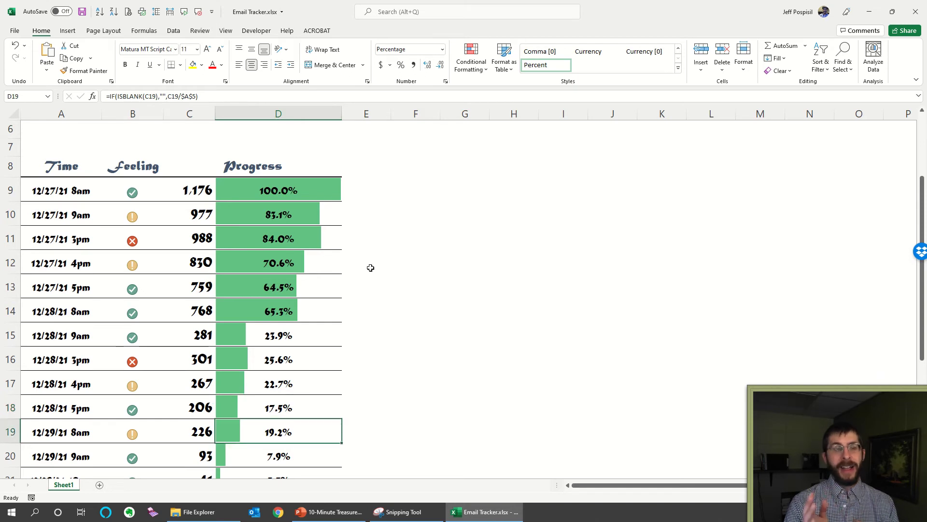
key(Down)
key(Down)
key(Down)
key(Down)
key(Down)
key(Down)
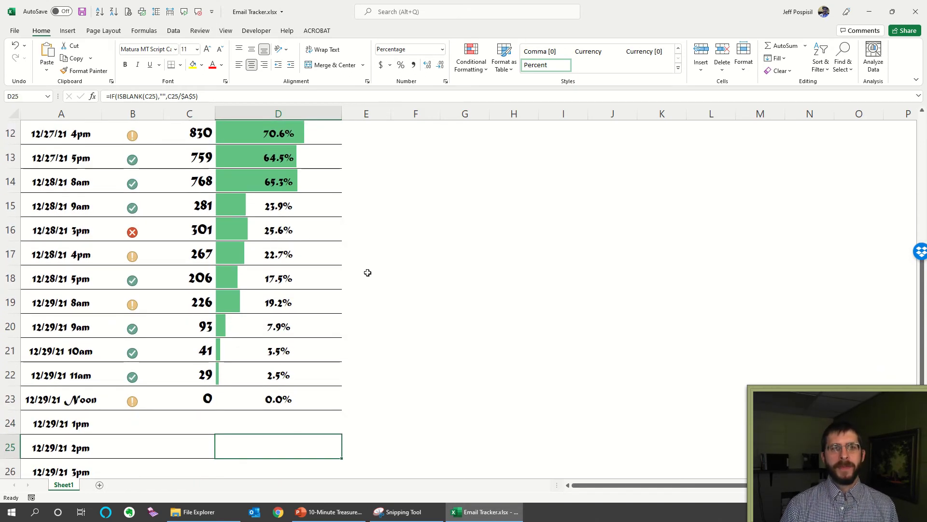
Enter a trial email count of 0 in C24 for the 12/29/21 1pm row and clear the cell again
key(Left)
key(Up)
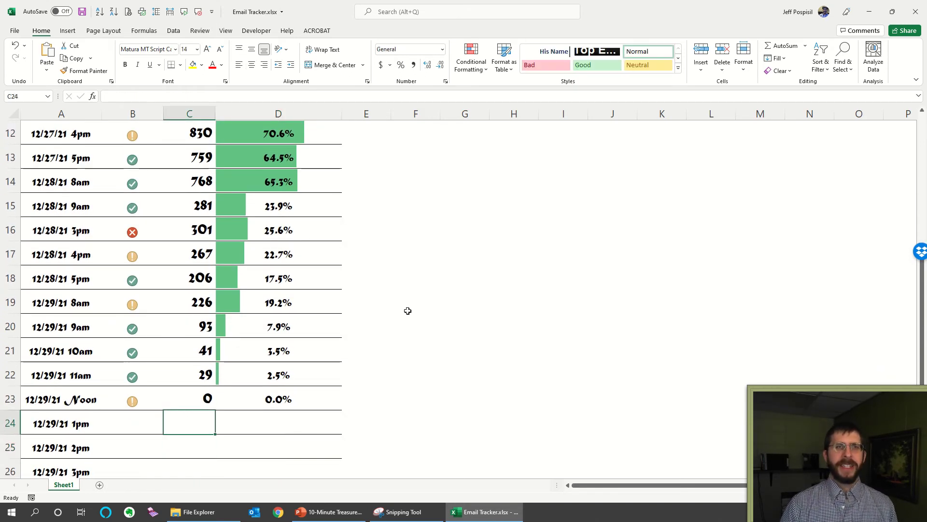
text(0)
key(Return)
key(Up)
key(Delete)
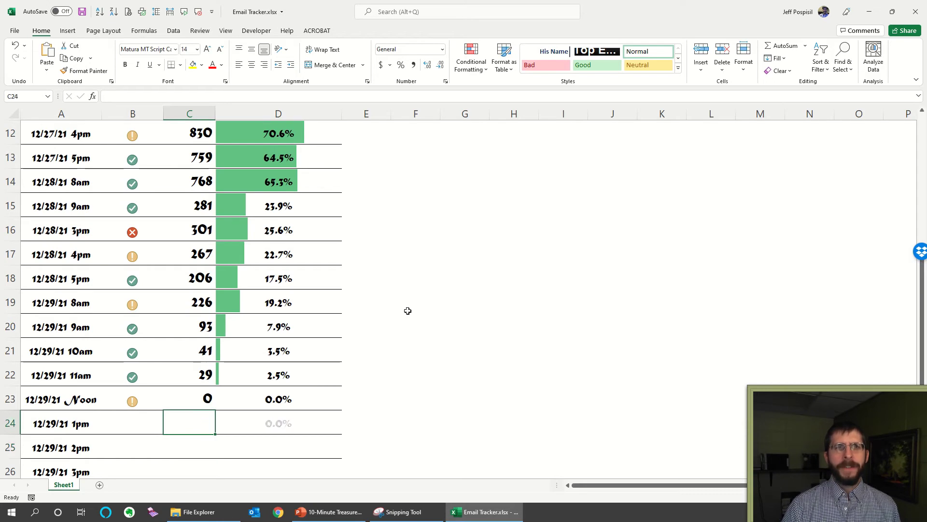
Inspect the ISBLANK formula in D23 and compare it with the Starting and Goal values at the head of the tracker
key(Up)
key(Right)
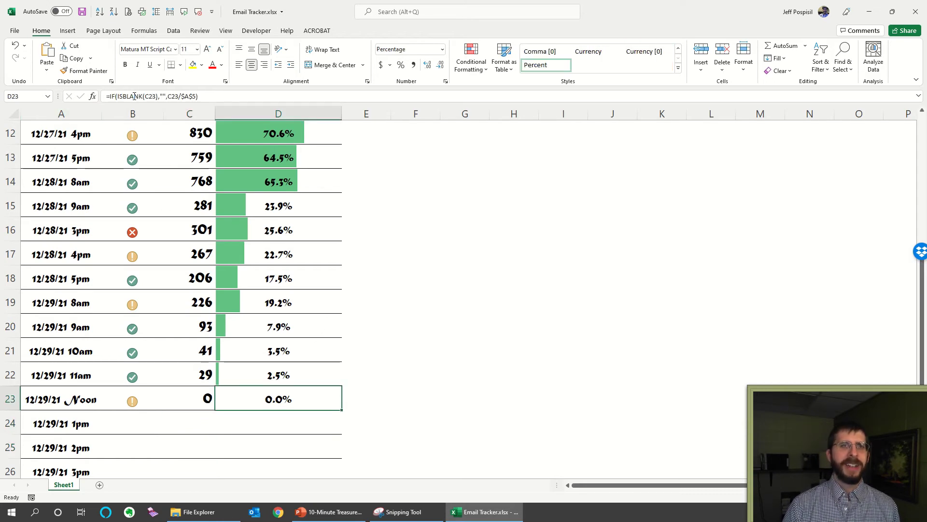
scroll(309, 205, up, 2)
scroll(309, 206, up, 2)
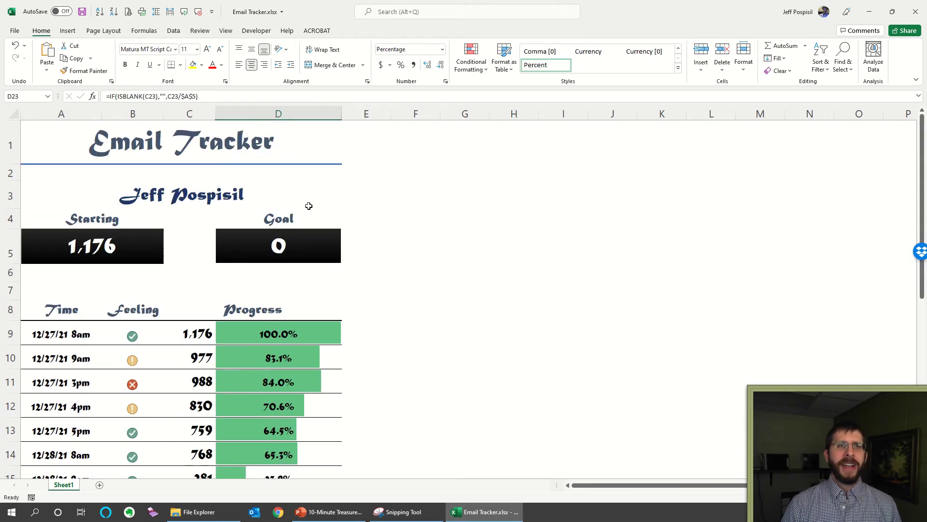
scroll(307, 205, down, 2)
Apply green solid-fill data bars to the Progress cells D9:D28
click(282, 172)
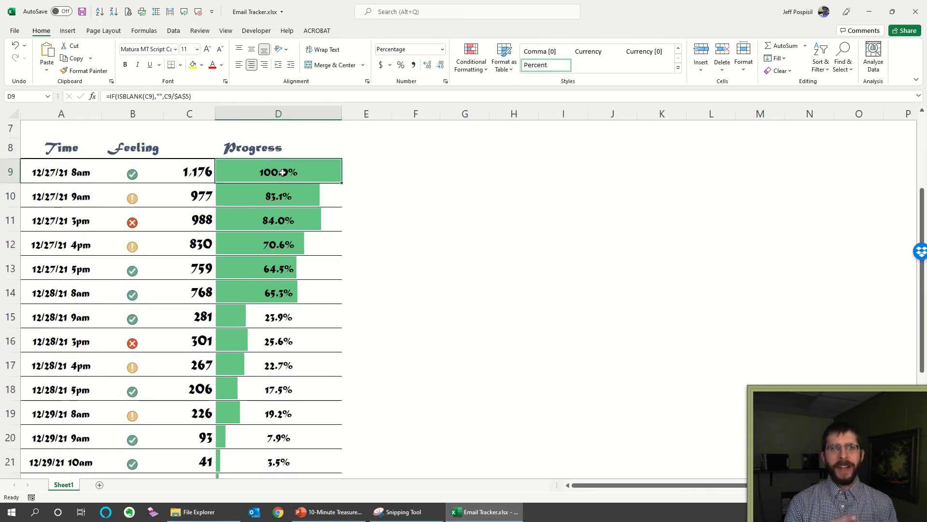
drag(283, 180, 281, 419)
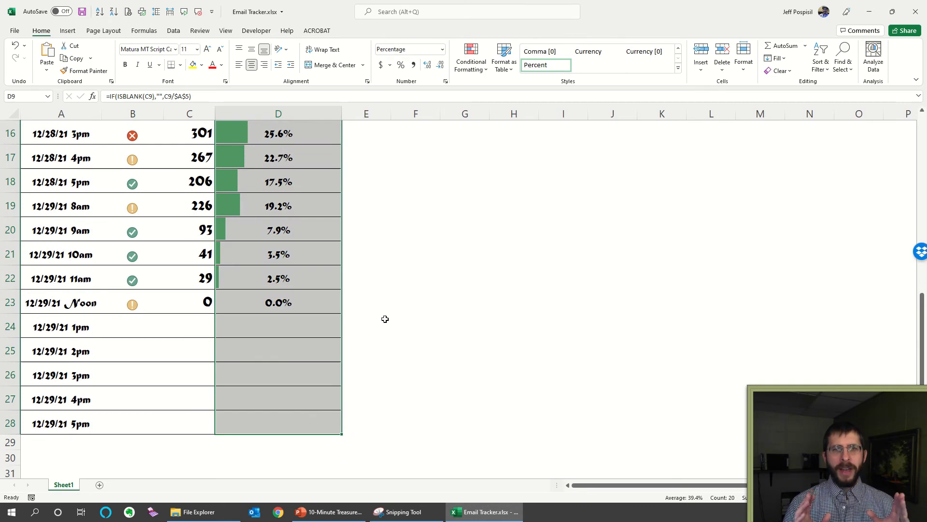
scroll(382, 312, up, 3)
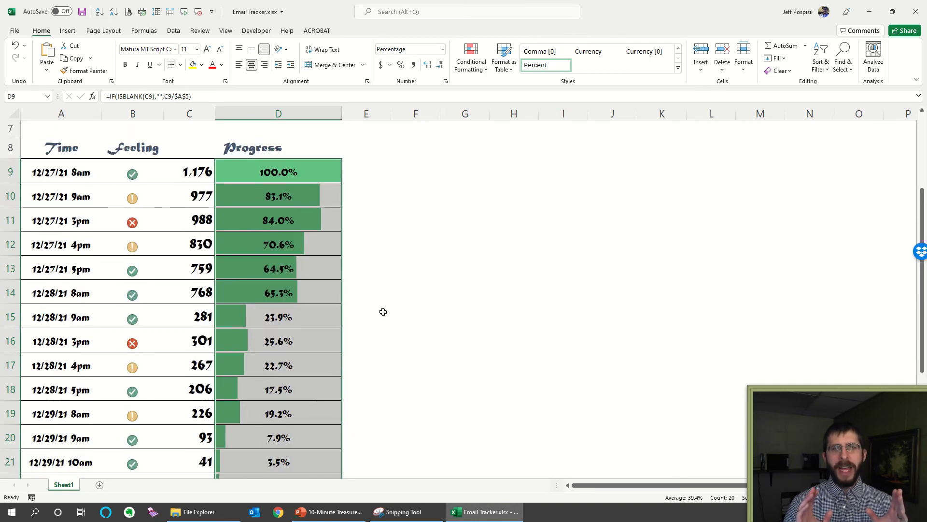
click(484, 70)
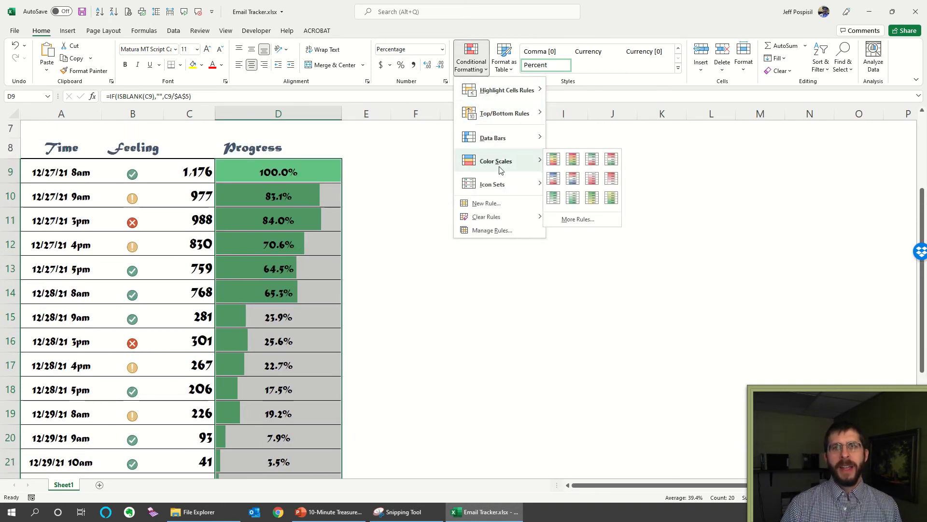
mouse_move(496, 139)
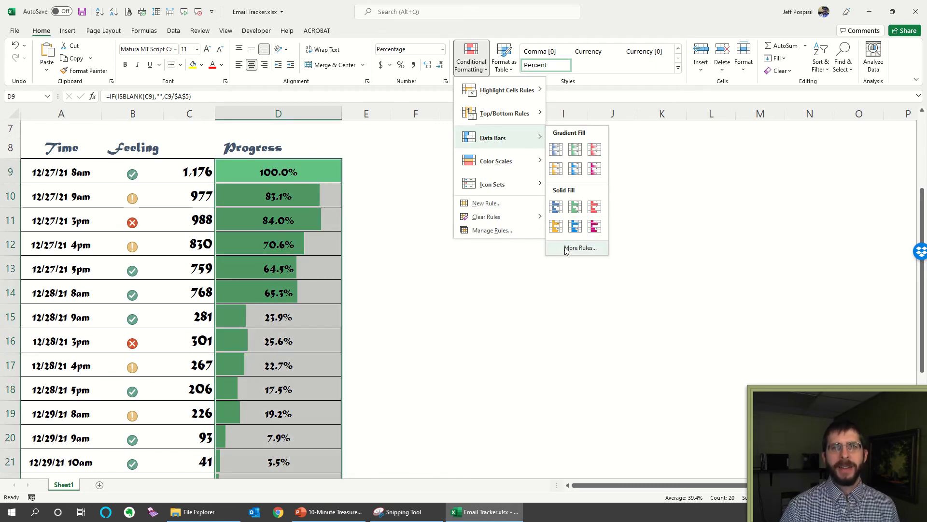
click(575, 206)
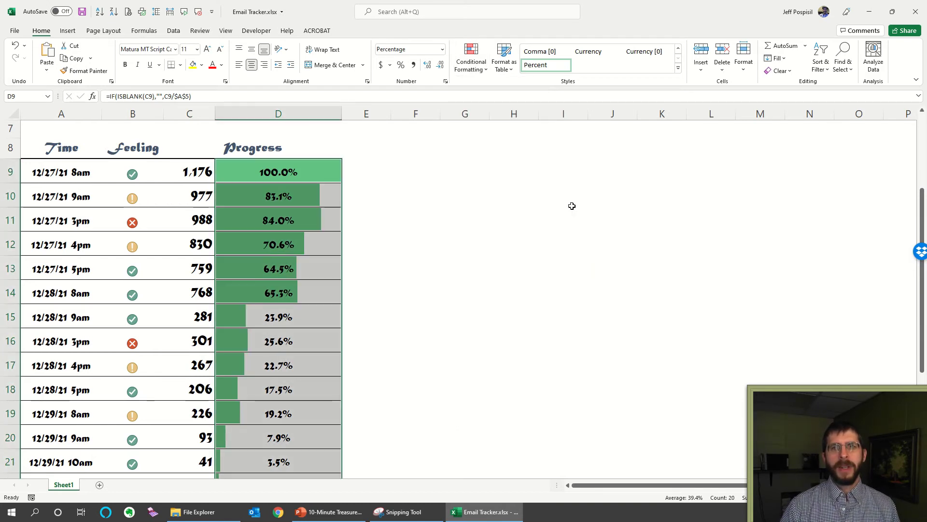
Add a custom data bar rule to D9:D28 with Show Bar Only enabled, blue solid fill and automatic minimum and maximum
click(479, 70)
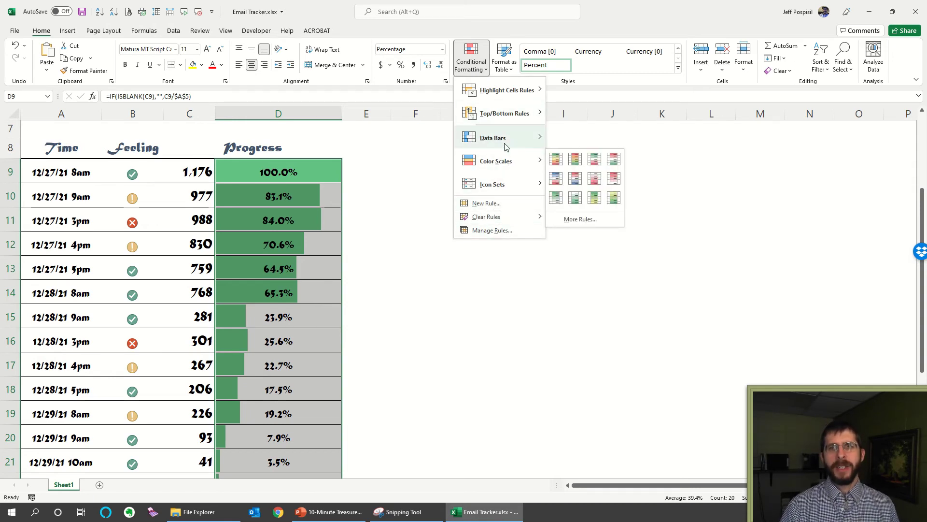
click(579, 248)
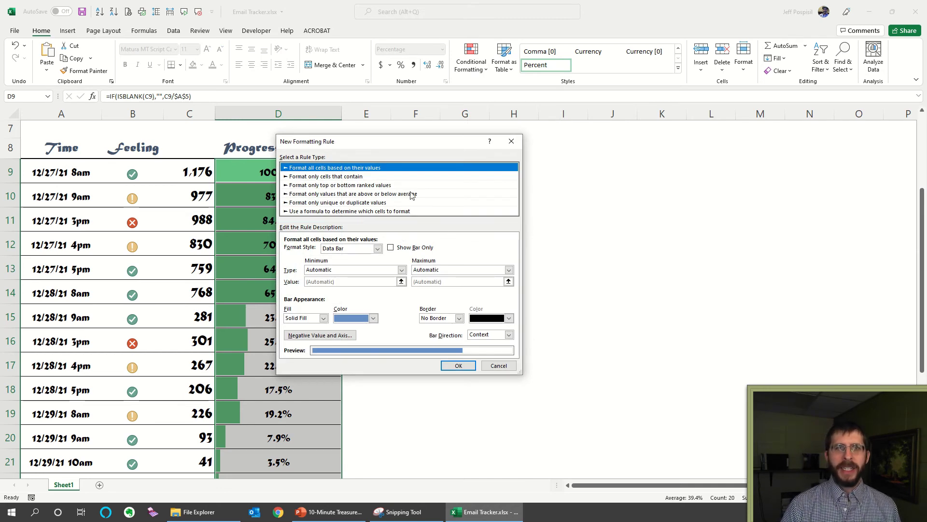
drag(428, 143, 584, 131)
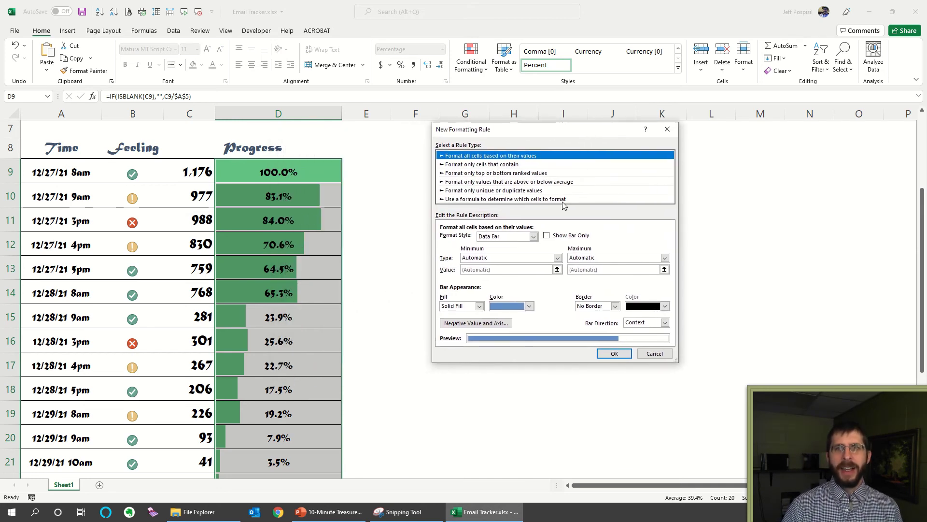
click(546, 236)
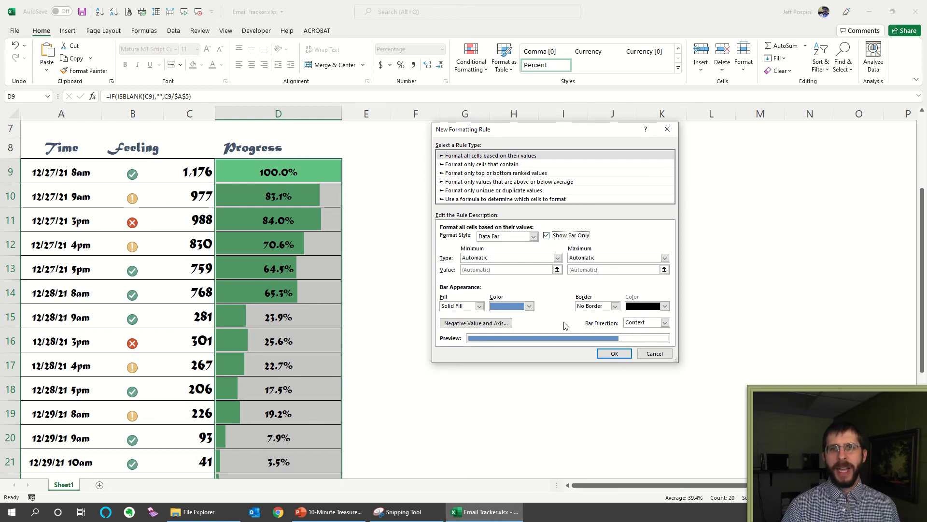
click(534, 236)
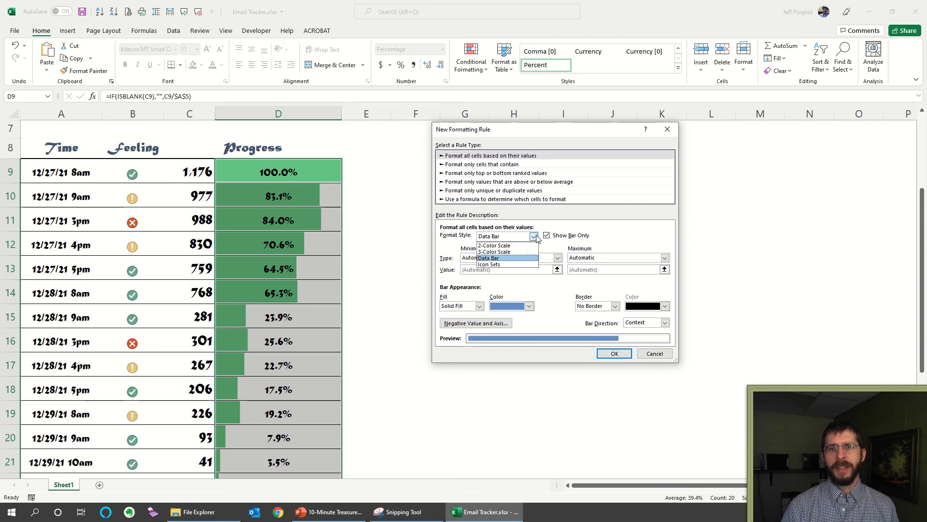
click(535, 237)
click(615, 353)
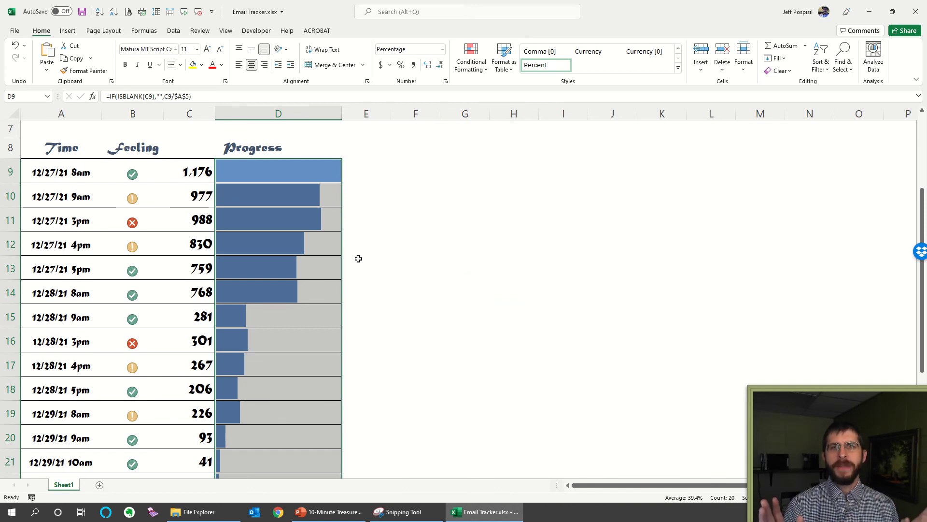
View the bar-only formatting without the selection, undo that rule on the Progress column, and deselect the range
click(384, 338)
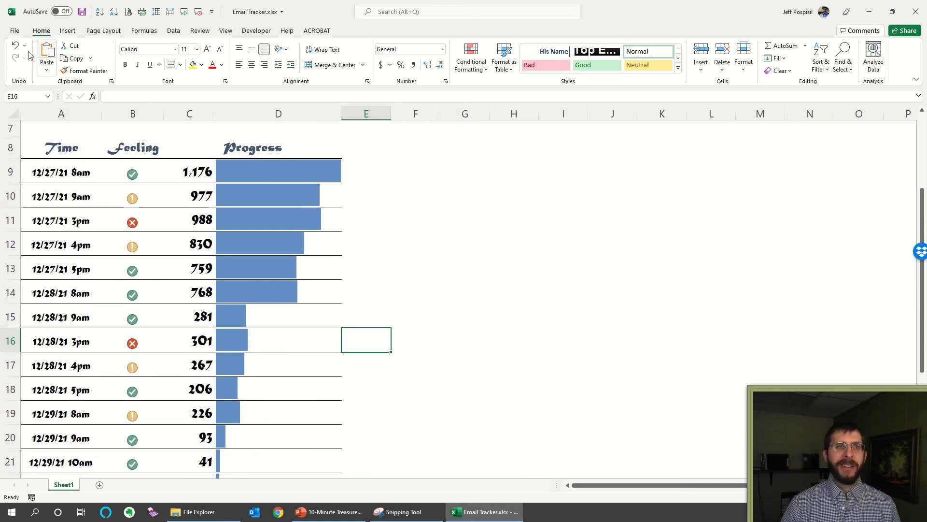
click(15, 45)
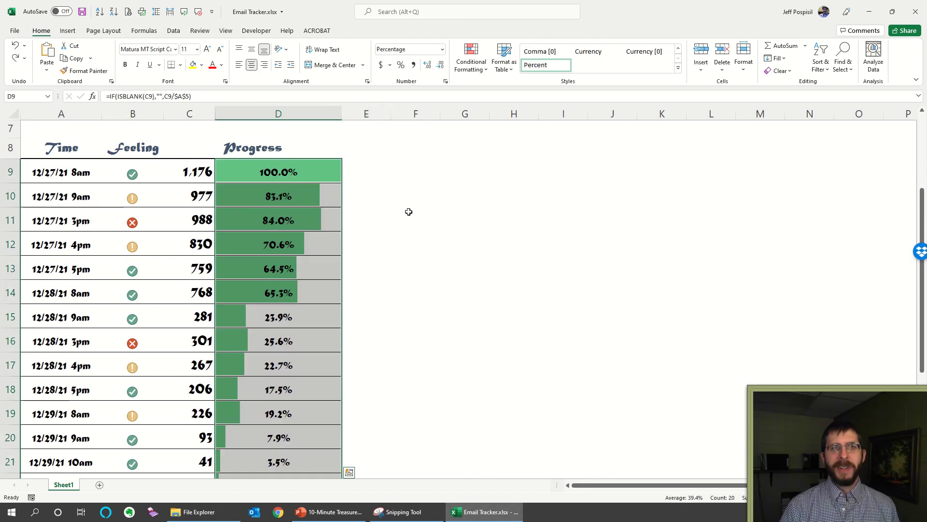
click(387, 246)
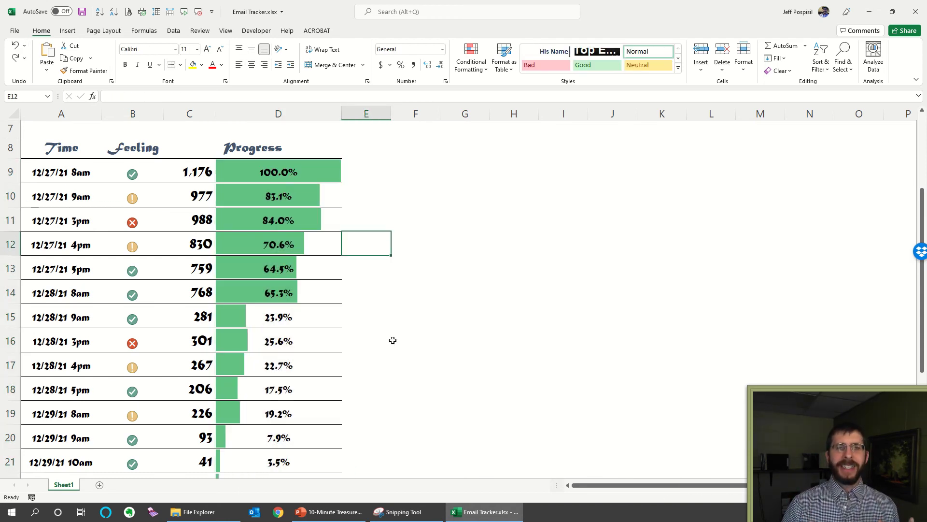